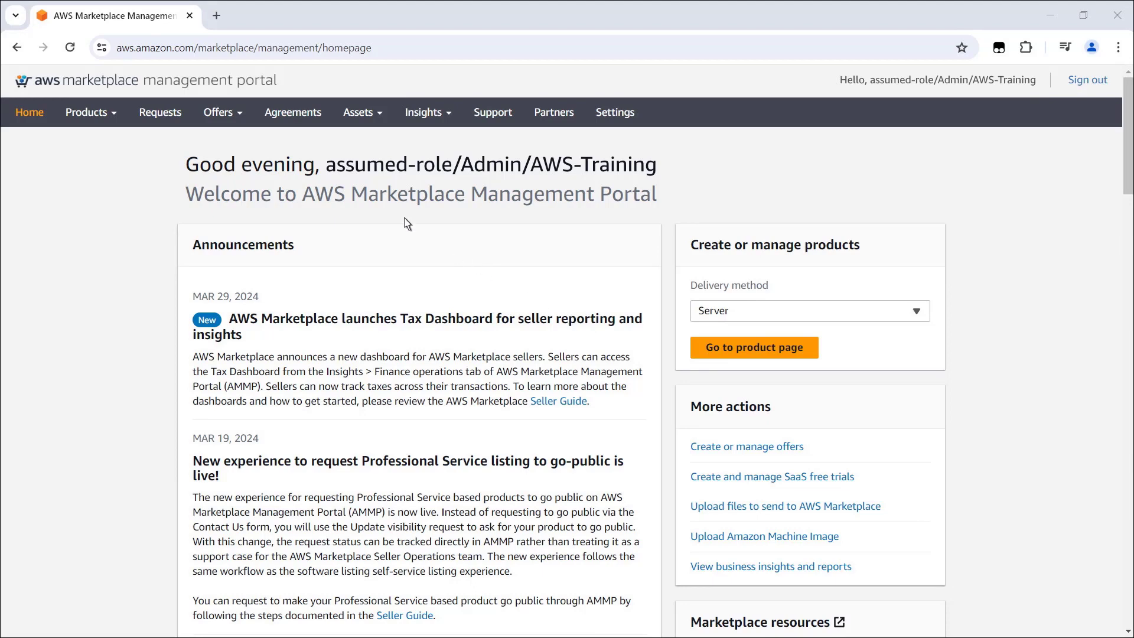
Step: Go to the Private offers list under the Offers menu
click(245, 121)
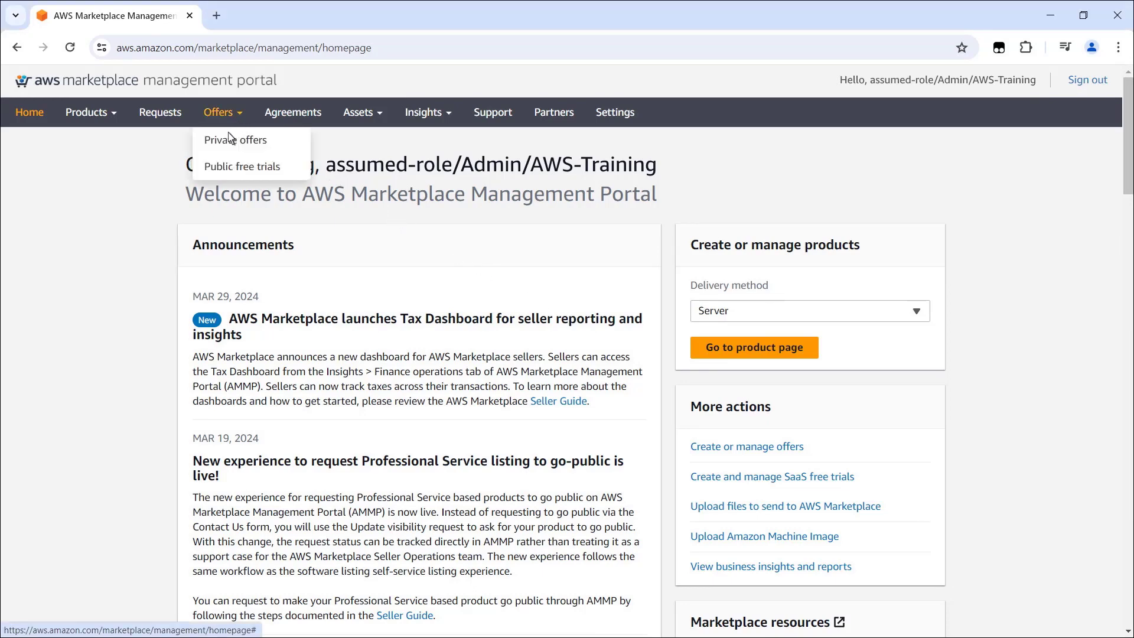
click(222, 141)
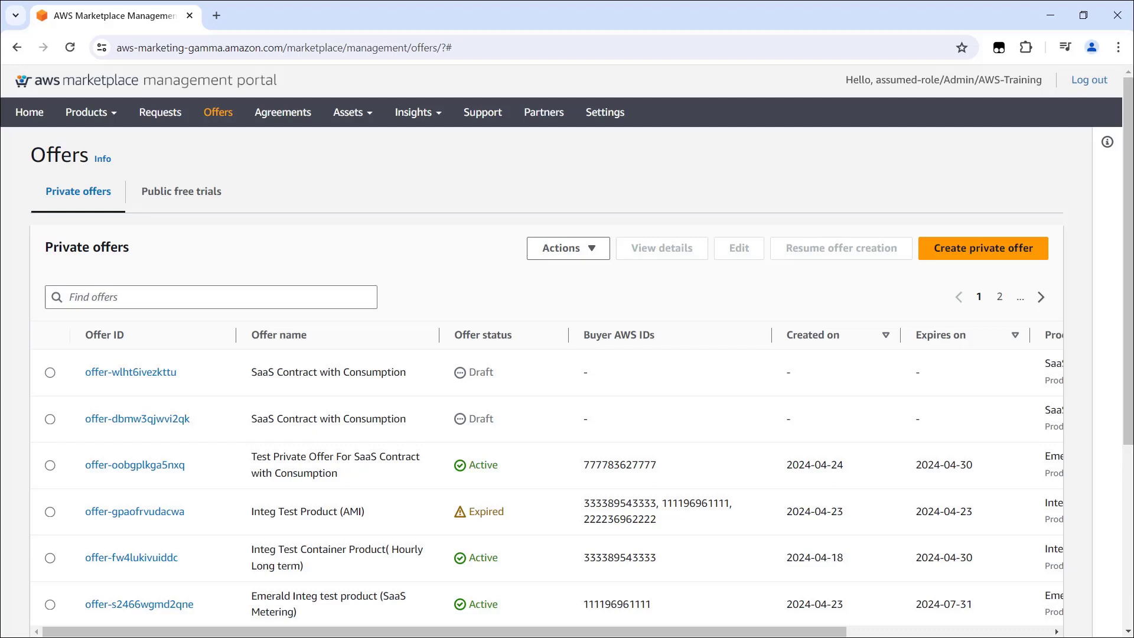
click(72, 303)
click(593, 249)
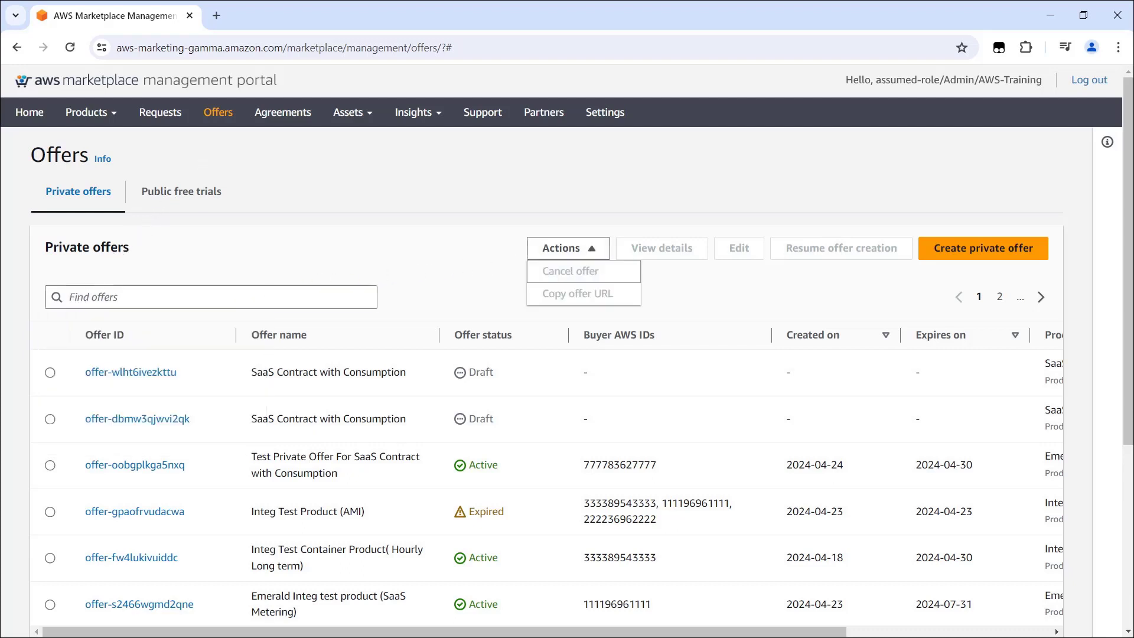
click(594, 249)
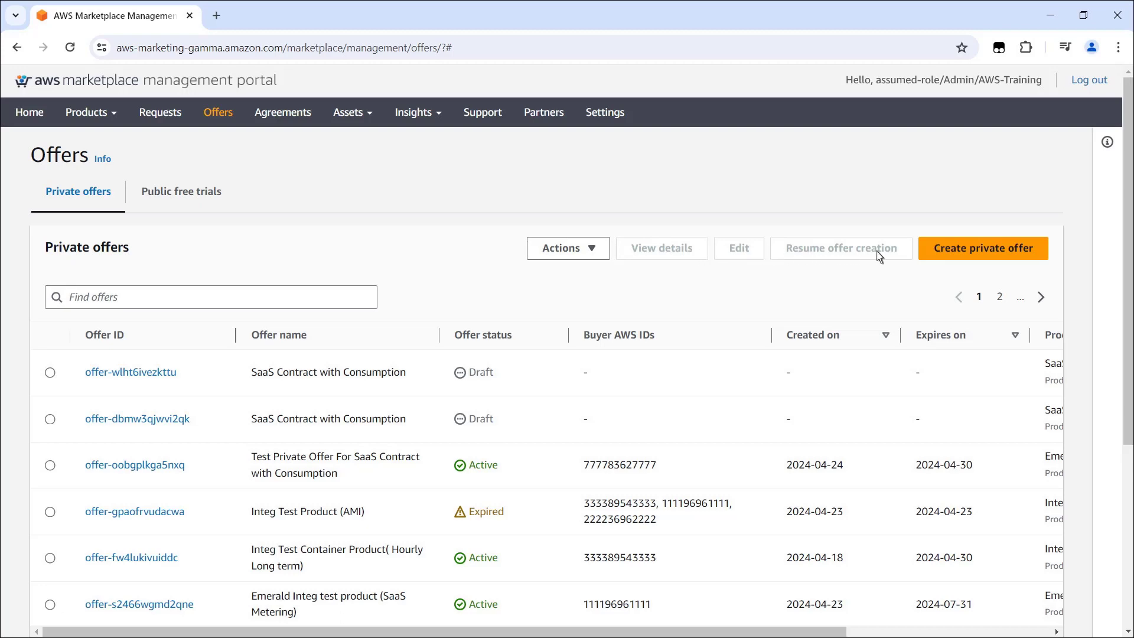
Step: Create a private offer with product type SaaS product and product 'SaaS Contract with Consumption'
click(946, 250)
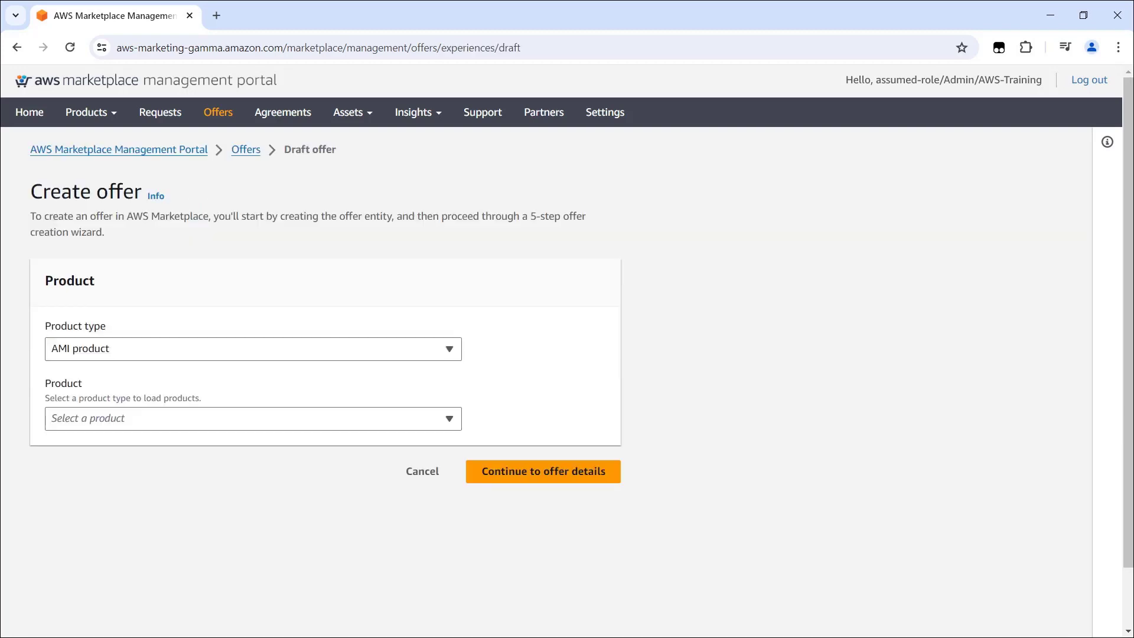
click(452, 350)
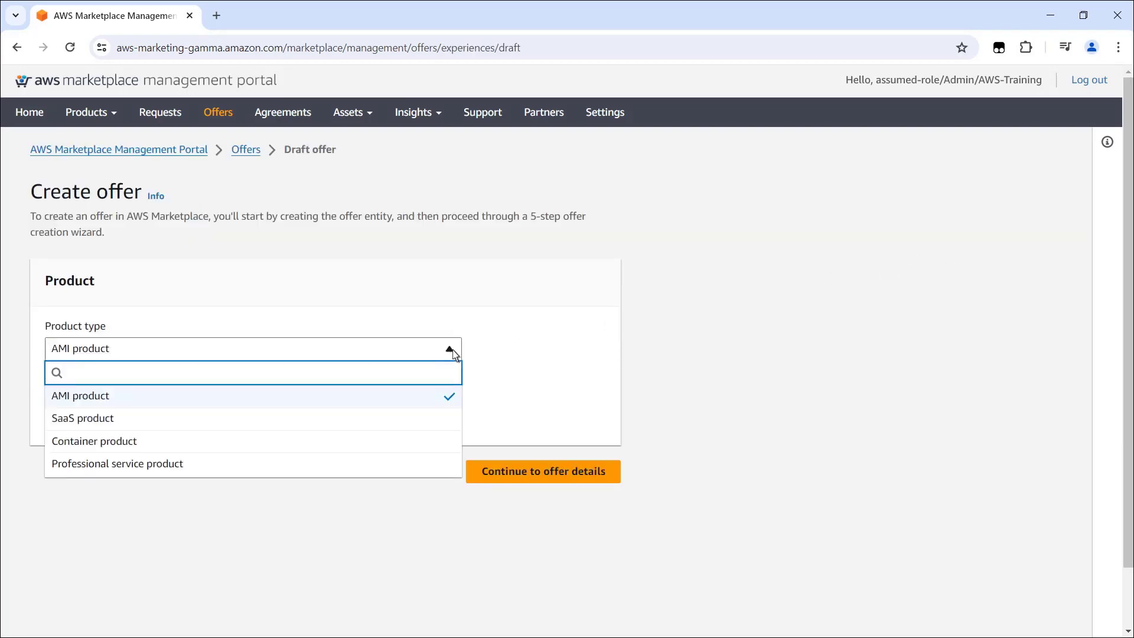
click(107, 420)
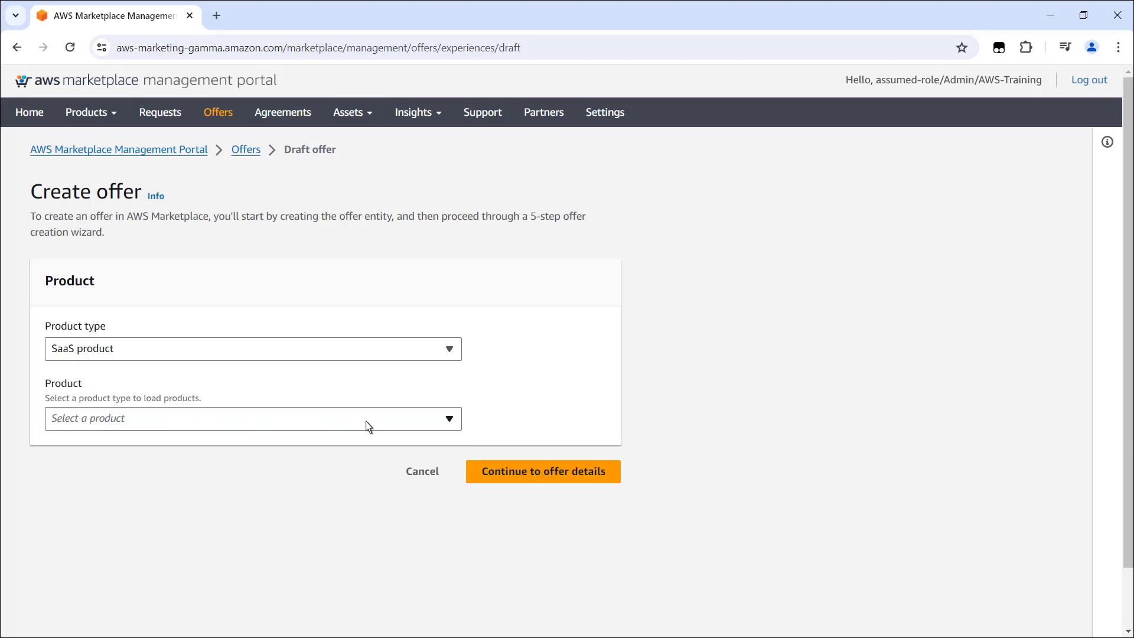
click(449, 419)
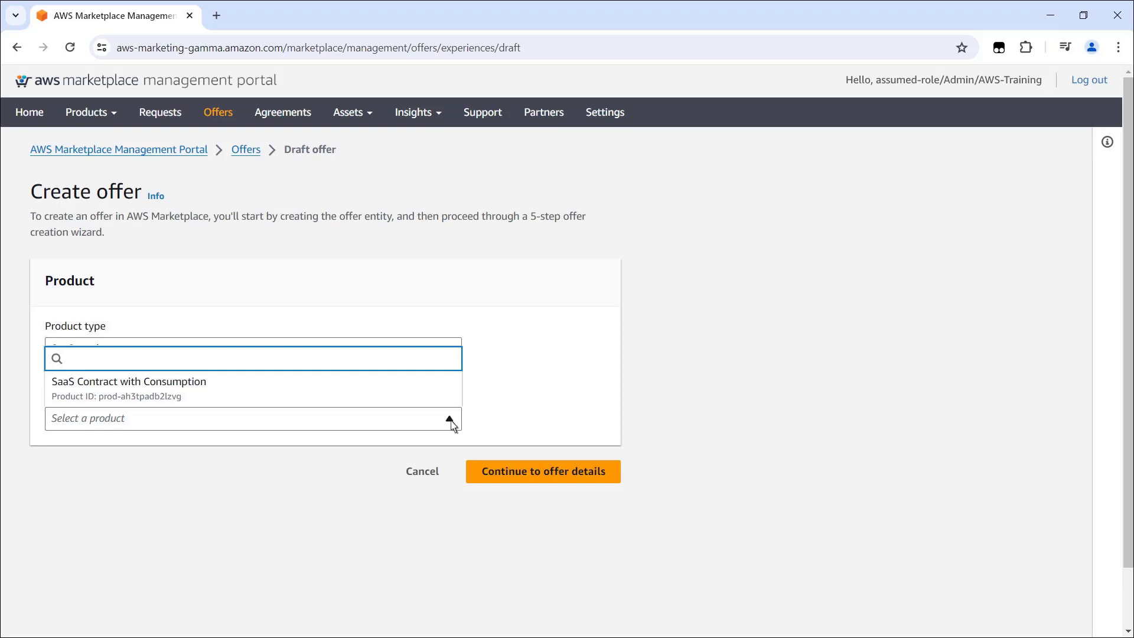
click(186, 389)
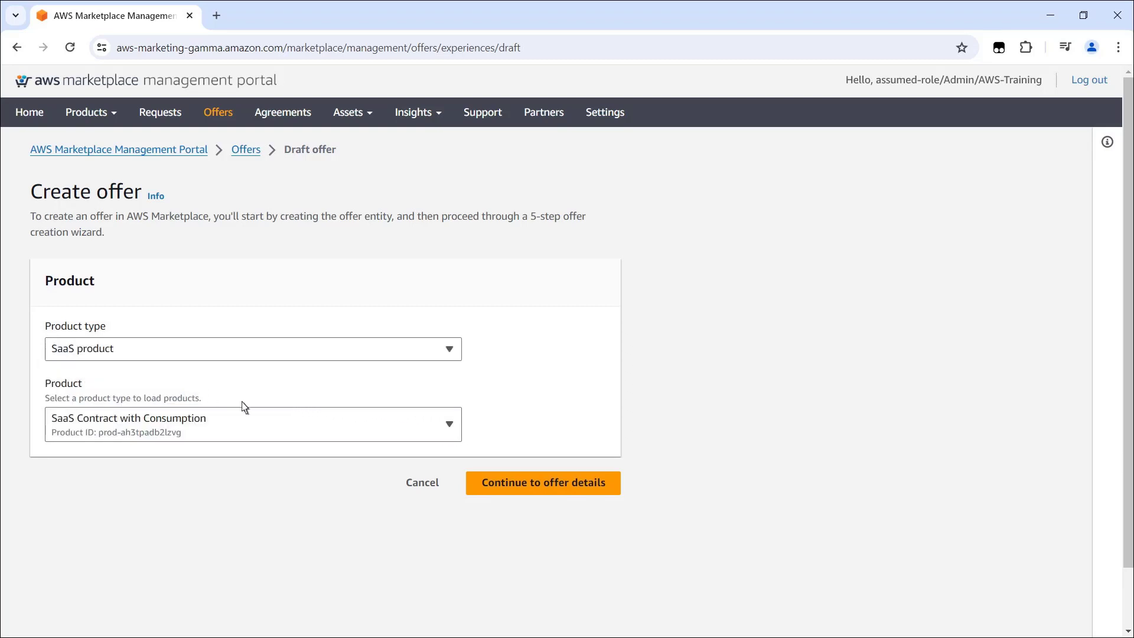
Step: Generate the offer ID, set the offer expiration date to 2024/04/30, and continue
click(501, 485)
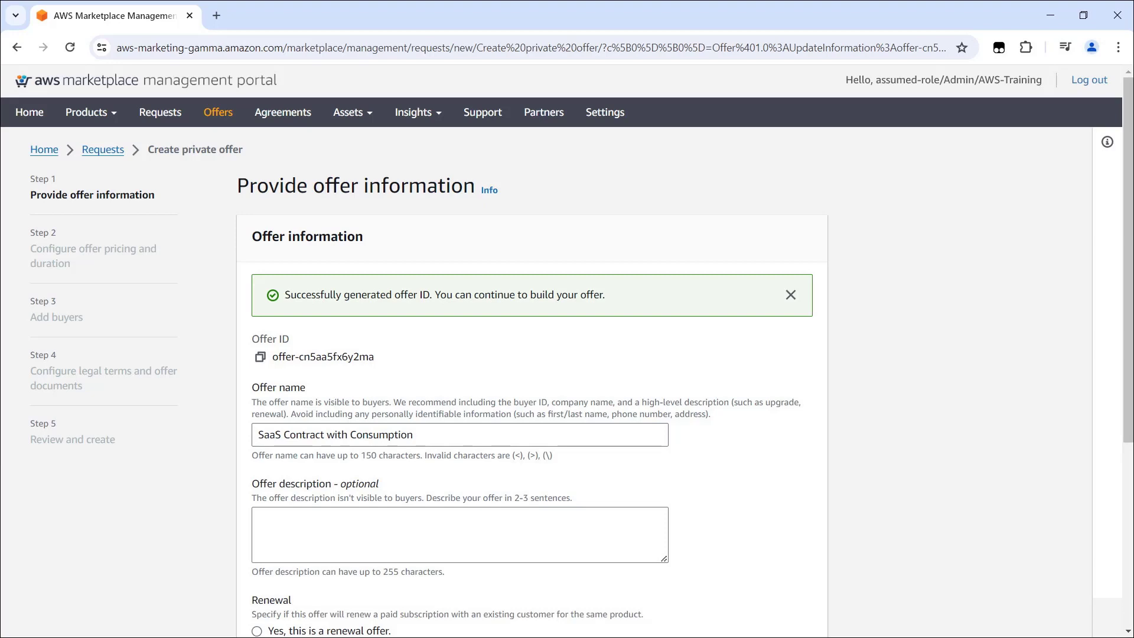
click(1130, 619)
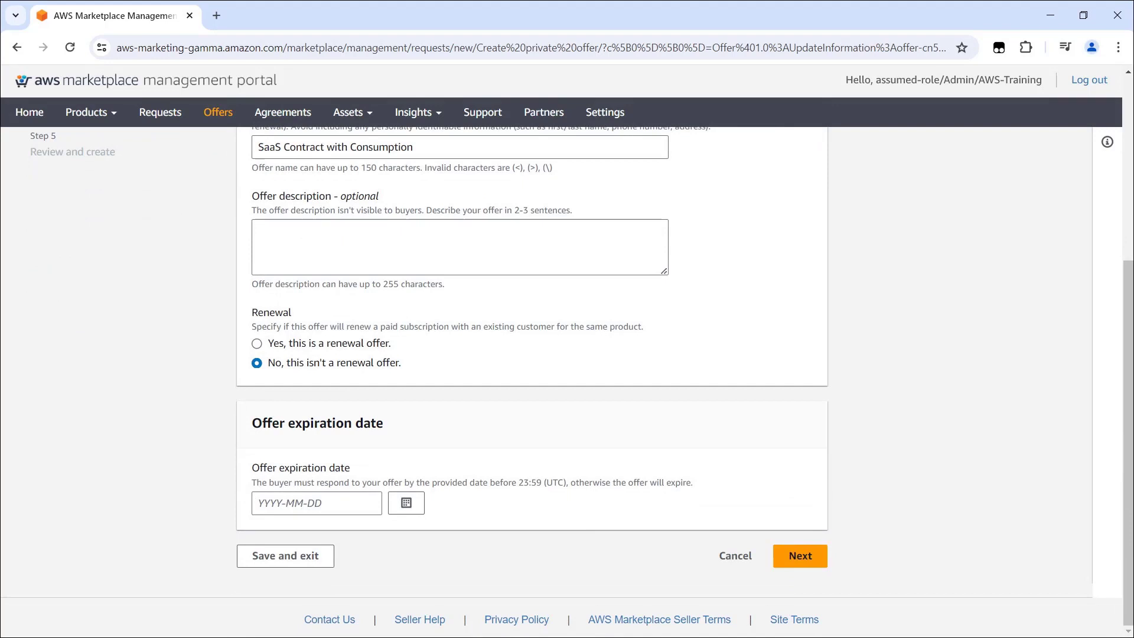
click(407, 503)
click(321, 472)
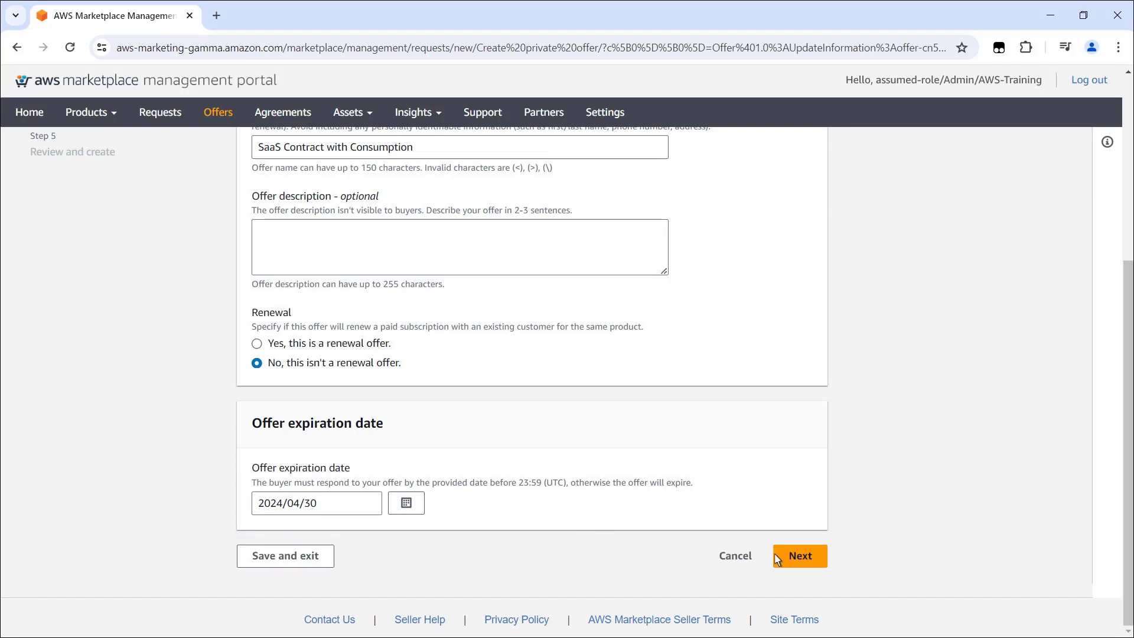
click(799, 555)
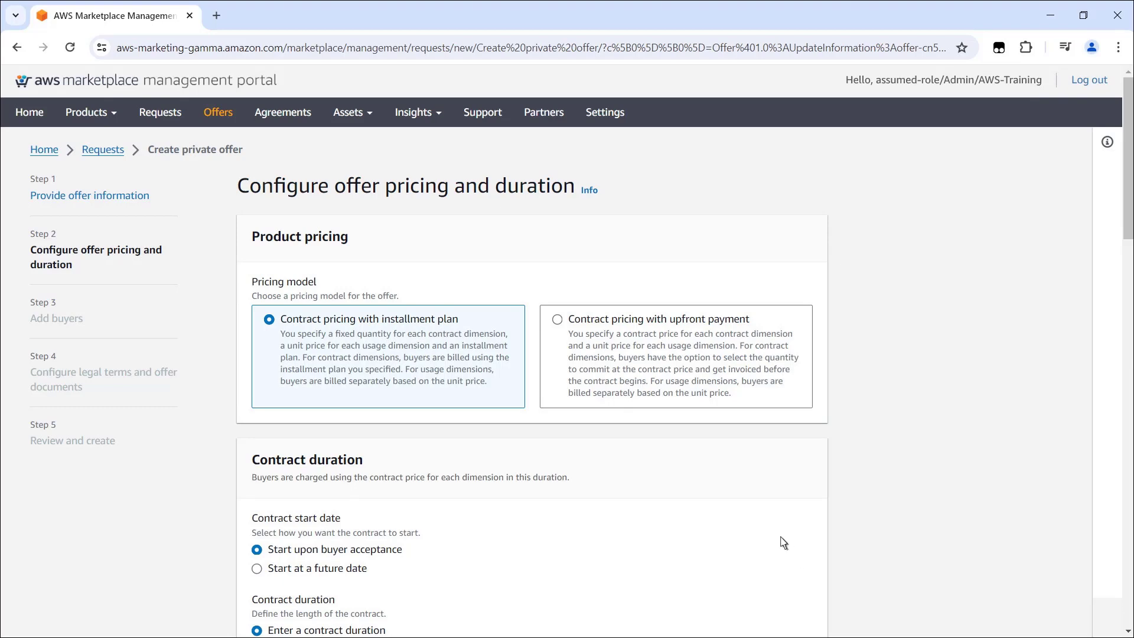
click(558, 323)
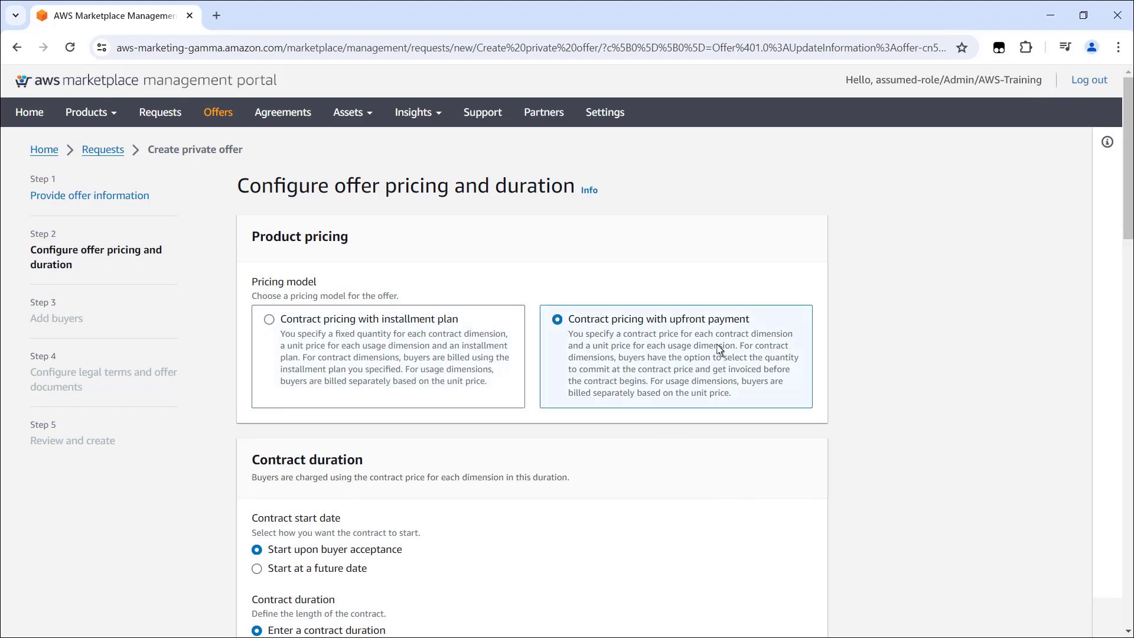
scroll(1130, 411, down, 1)
scroll(531, 378, down, 9)
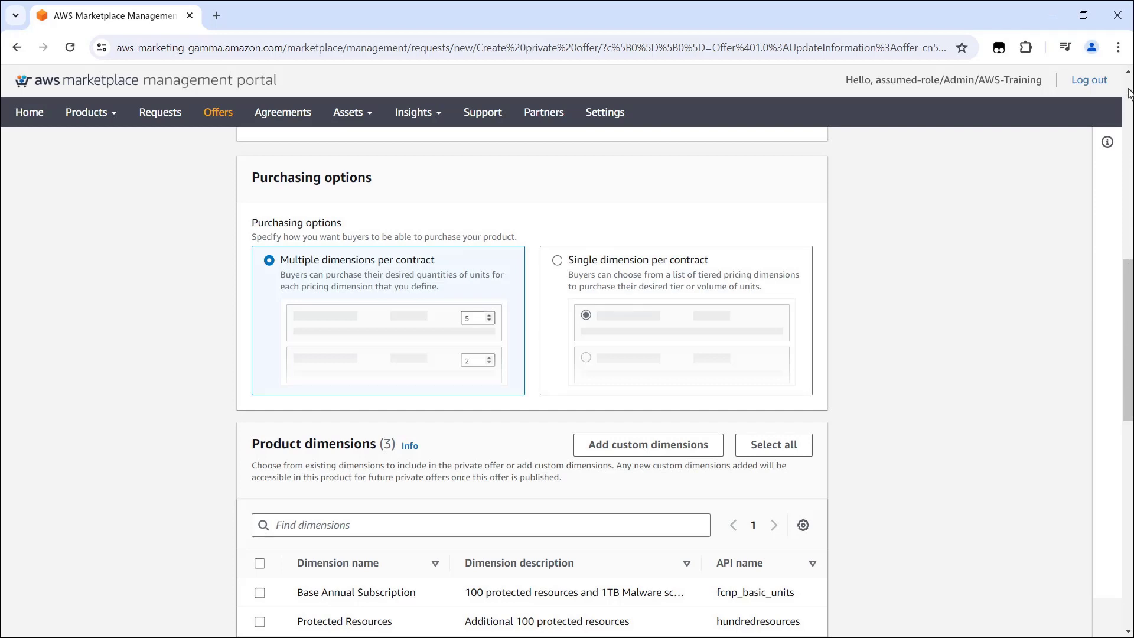
scroll(1129, 106, up, 10)
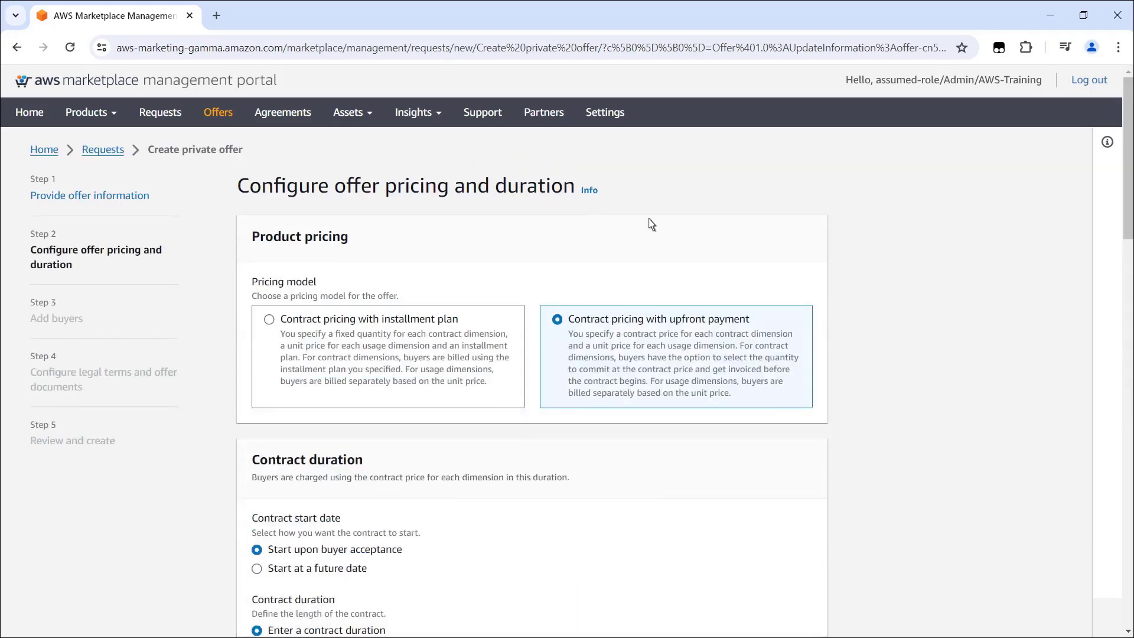
click(270, 322)
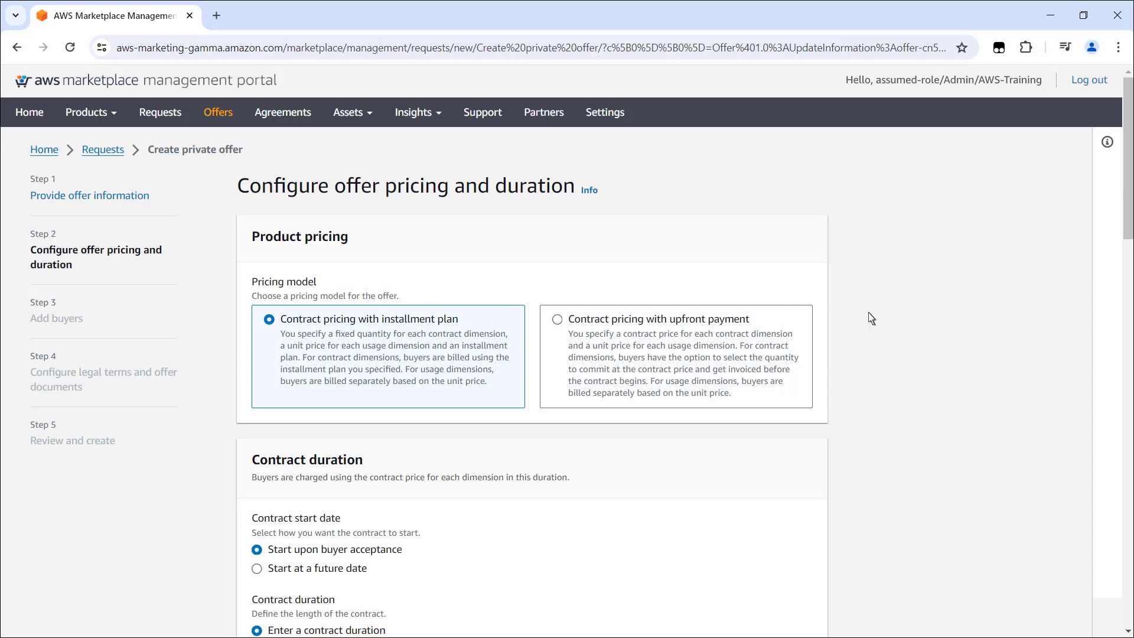
scroll(1130, 314, down, 1)
scroll(1130, 314, down, 3)
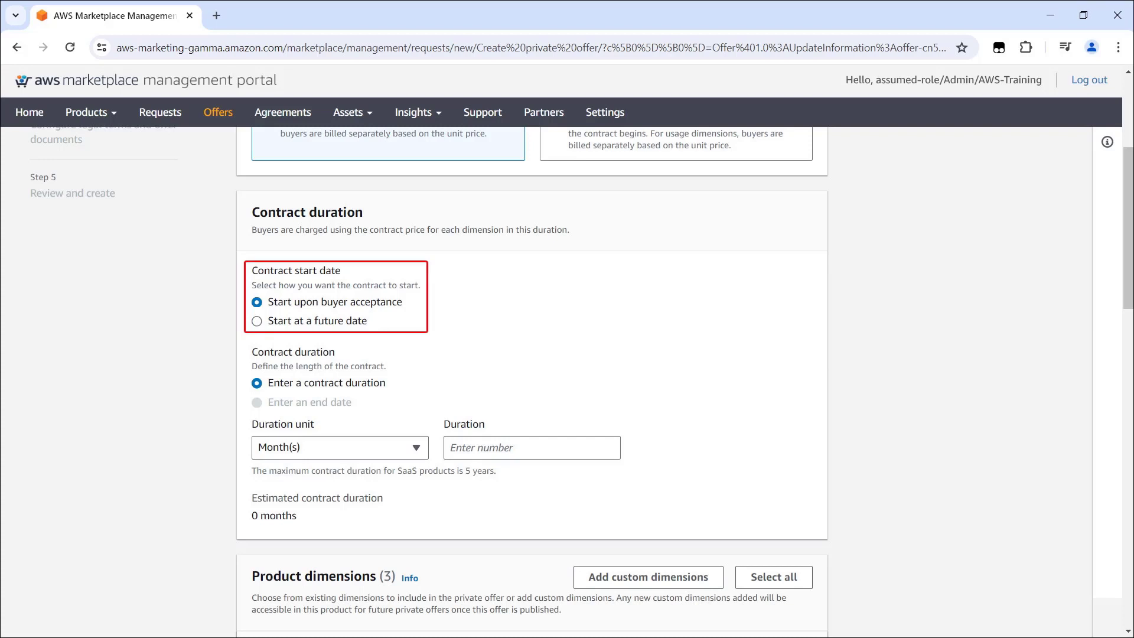
Step: Set a 12-month contract including the Base Annual Subscription and Protected Resources dimensions
click(453, 452)
text(12)
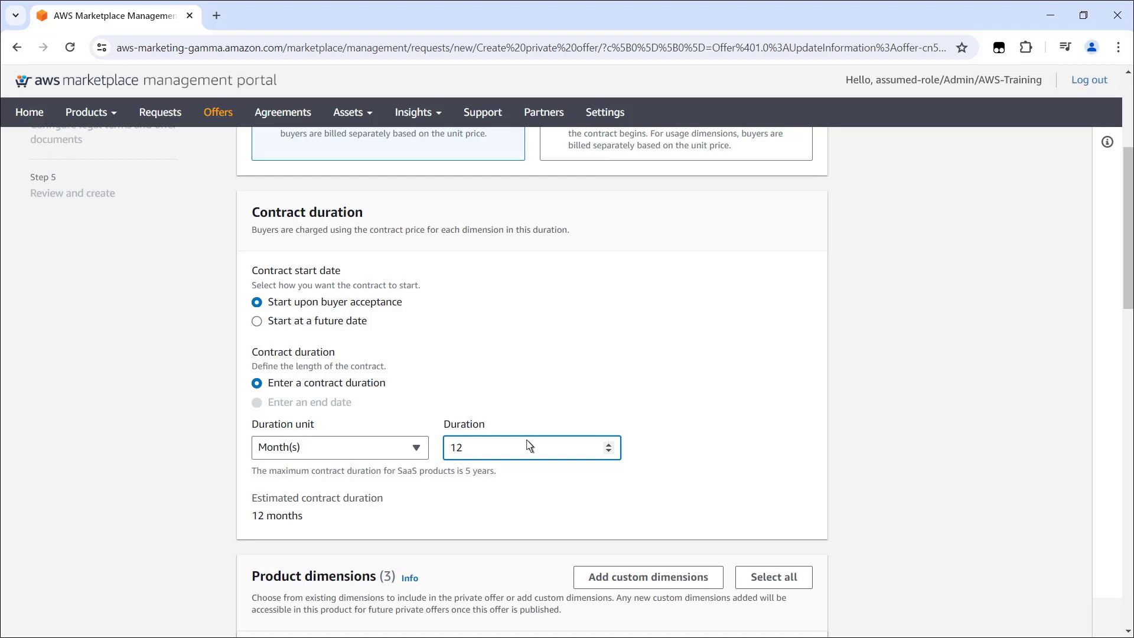
scroll(1111, 366, down, 3)
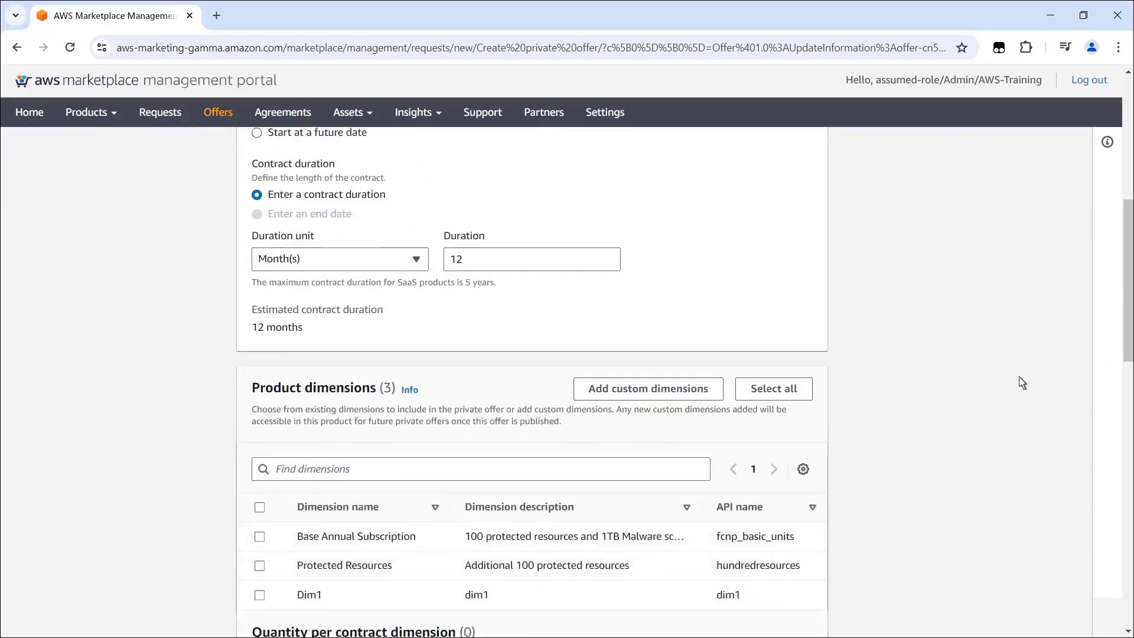
click(260, 538)
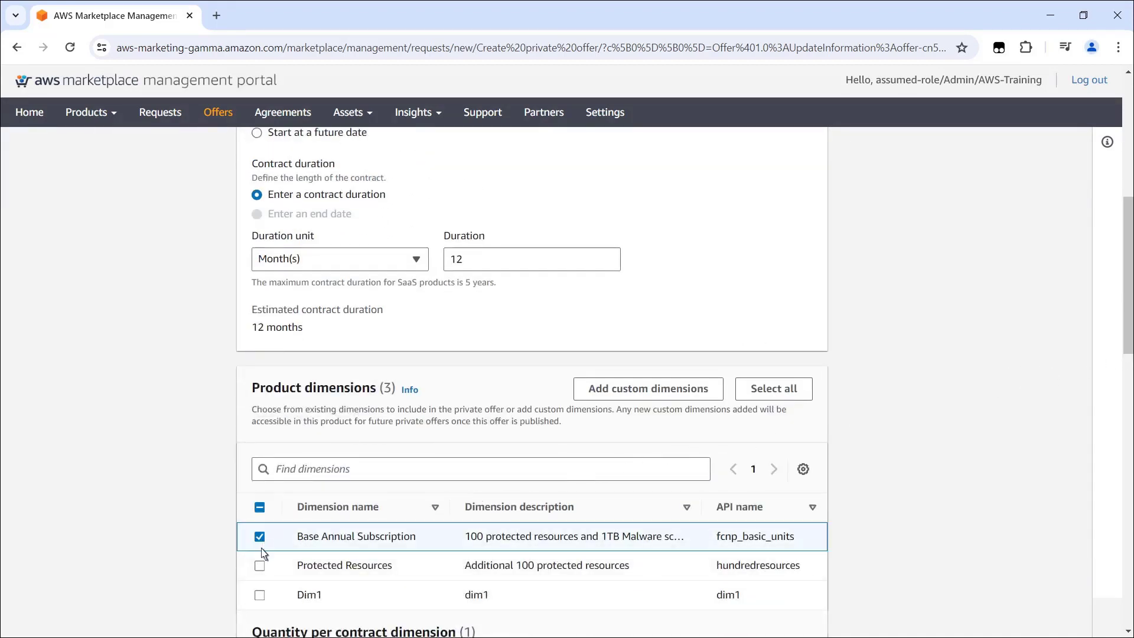
click(260, 566)
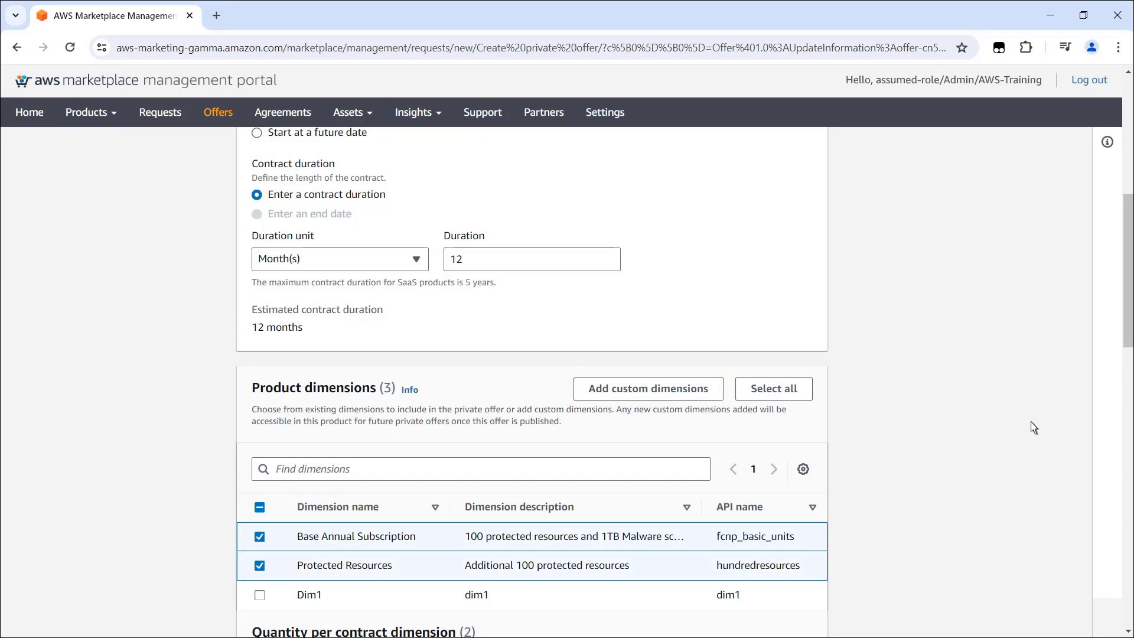
scroll(1130, 409, down, 3)
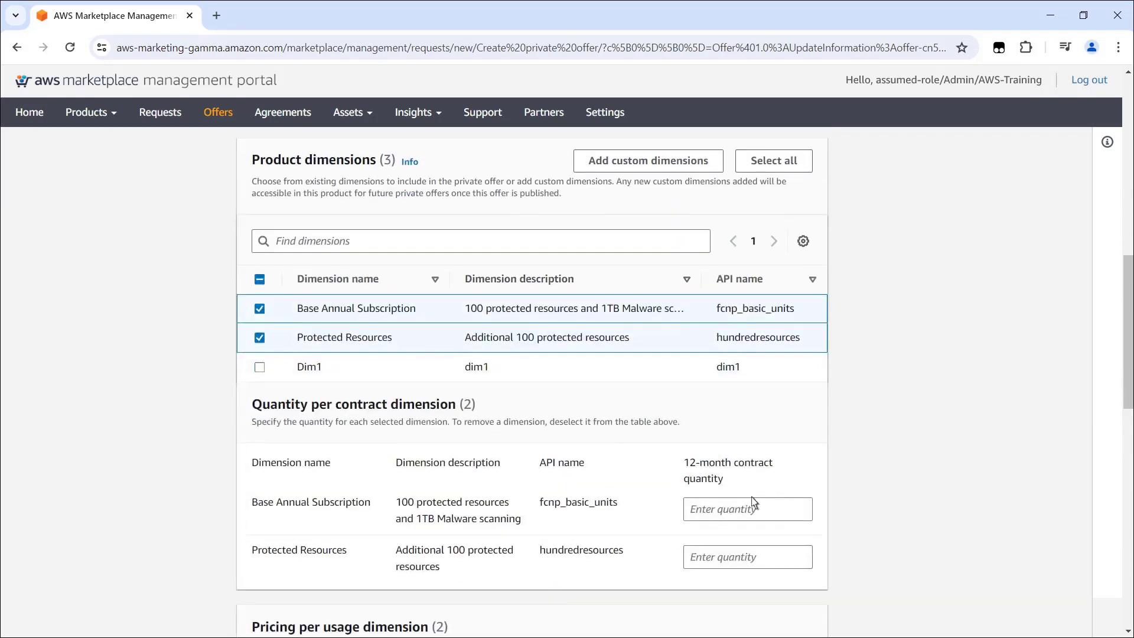
Step: Set quantities of 5 Base Annual Subscription and 10 Protected Resources
click(692, 513)
text(5)
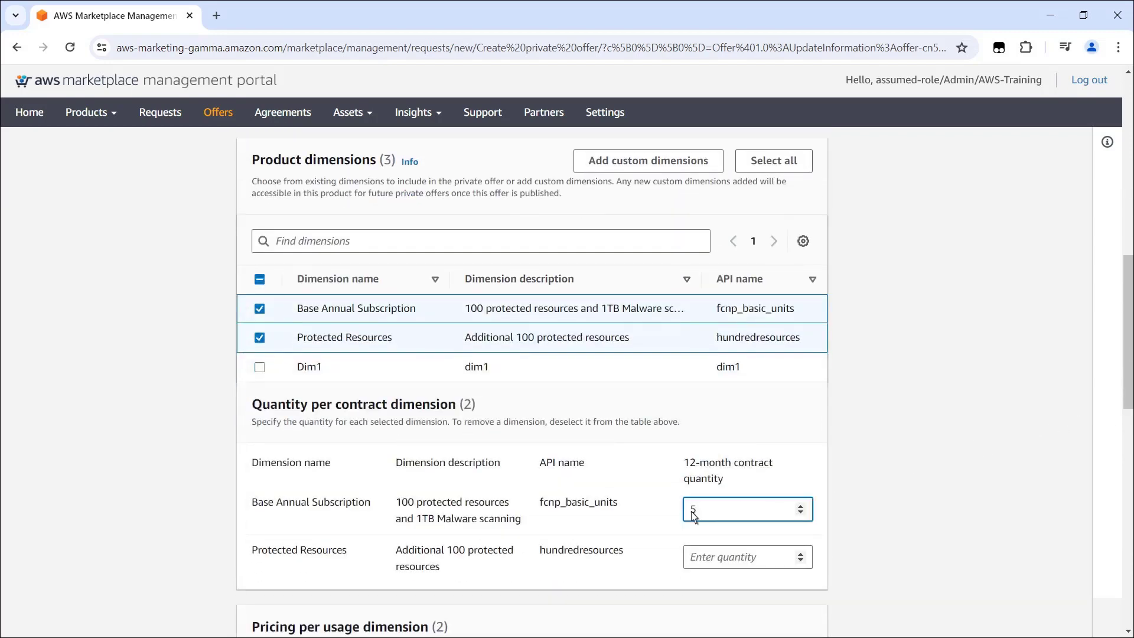
click(693, 561)
text(10)
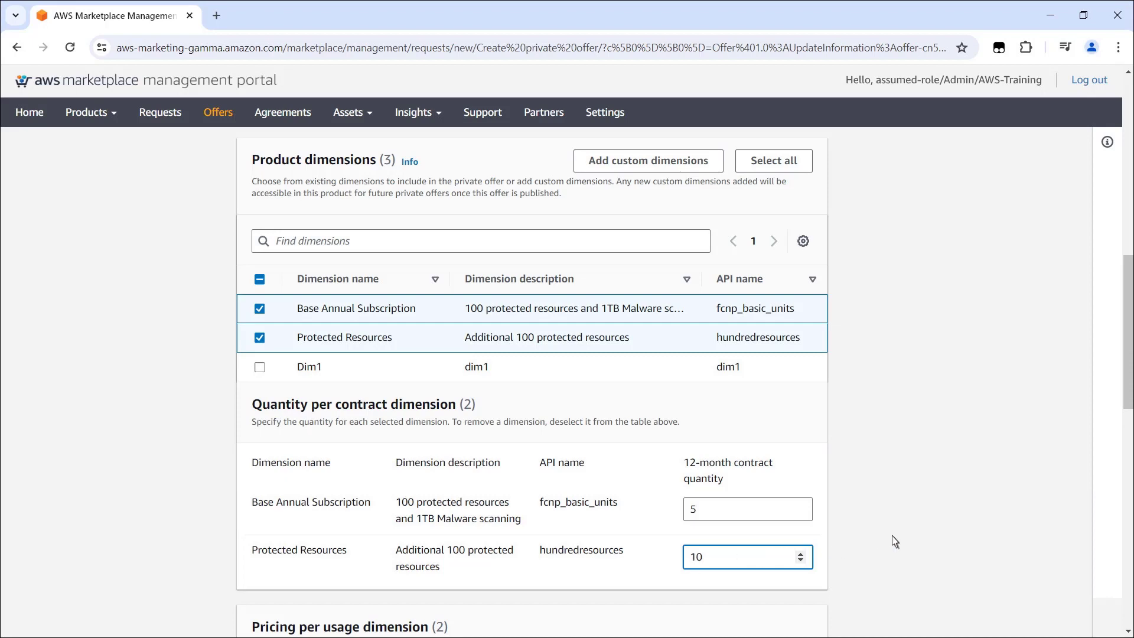
Step: Apply a bulk unit price of $1 to both usage dimensions, resource_number and scanned_data
scroll(1129, 508, down, 5)
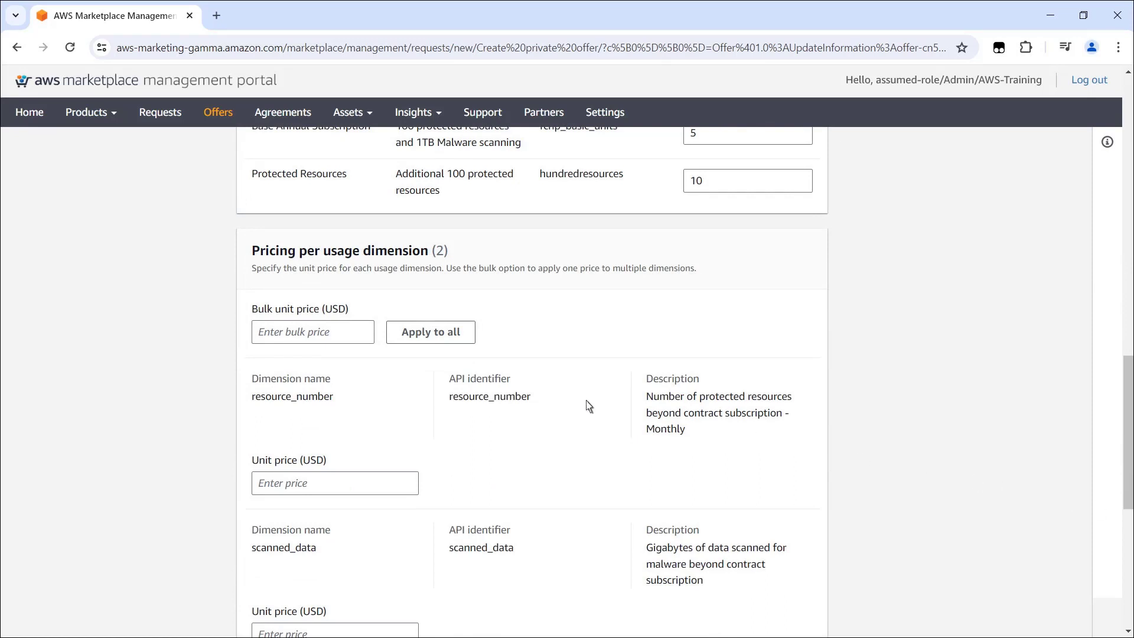
click(261, 341)
text(1)
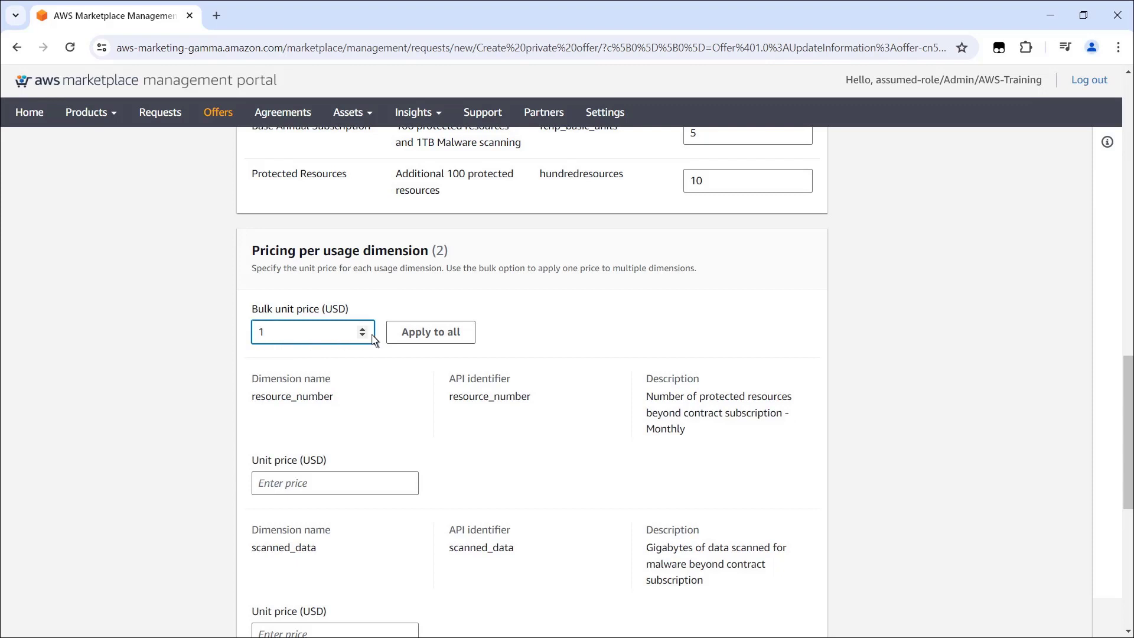
click(412, 335)
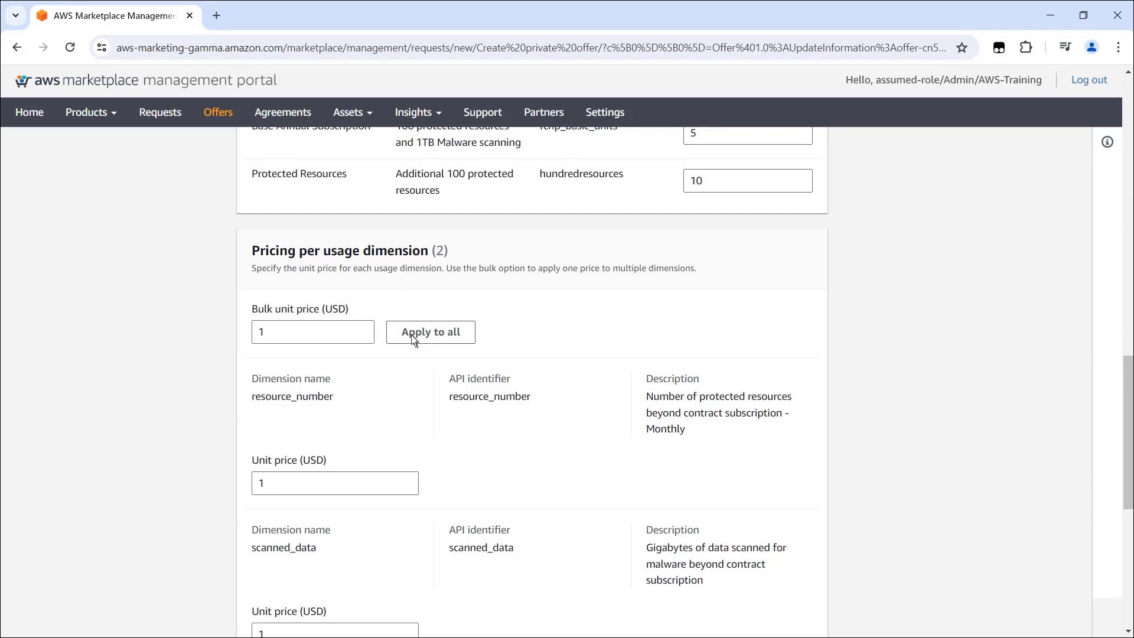
scroll(1130, 619, down, 7)
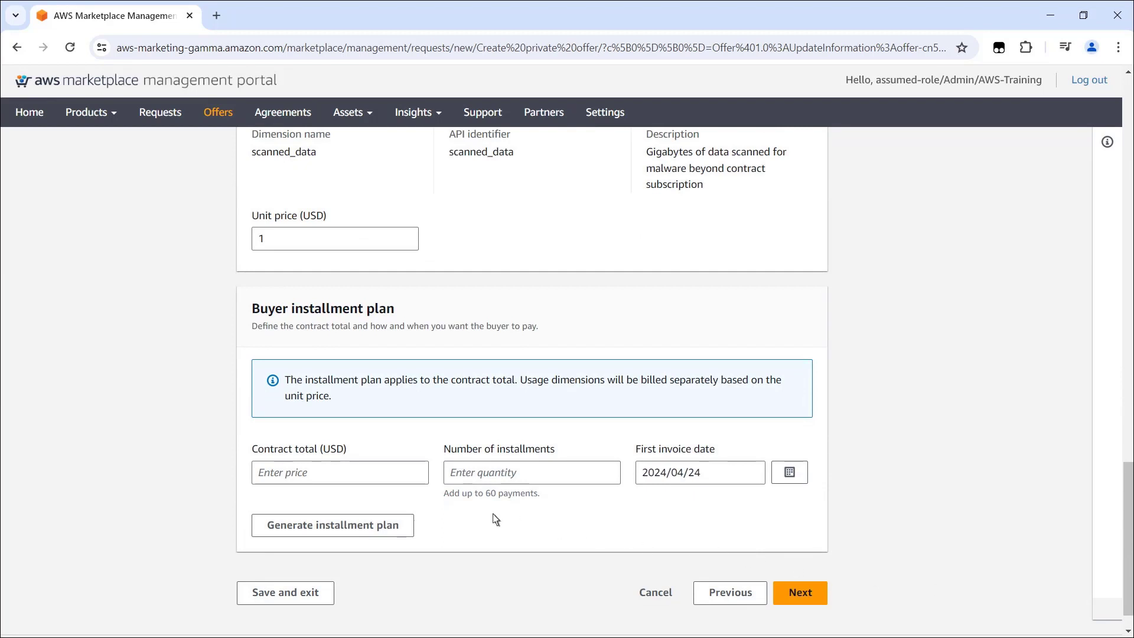
Step: Generate a 12-installment plan totalling 12000 USD with the first invoice on 2024/05/01
click(281, 476)
text(12000)
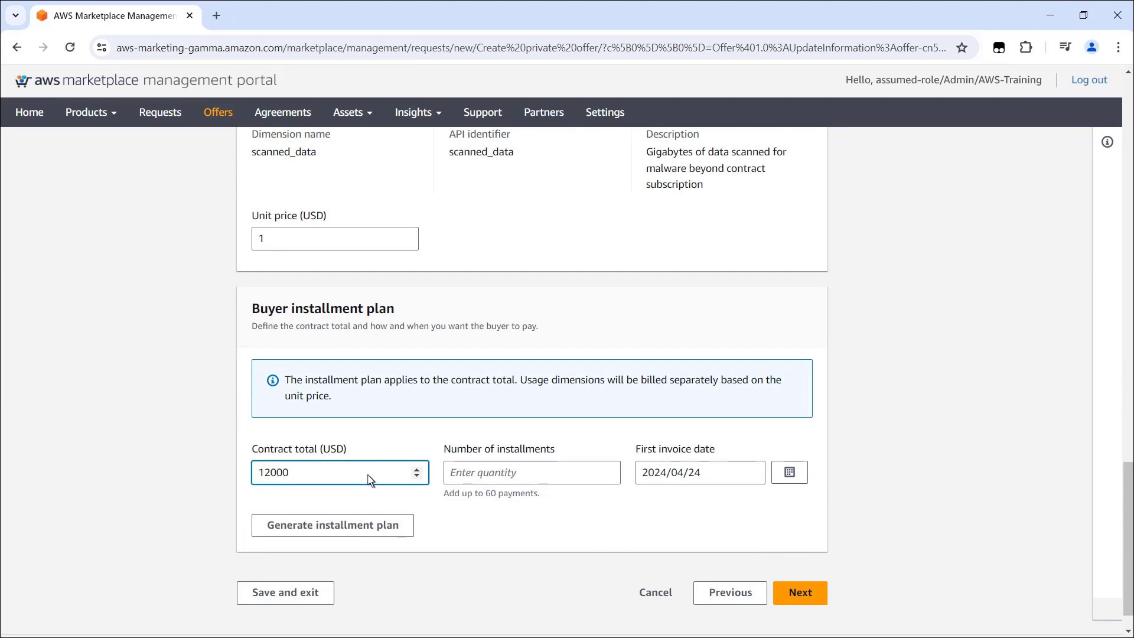
click(450, 474)
text(12)
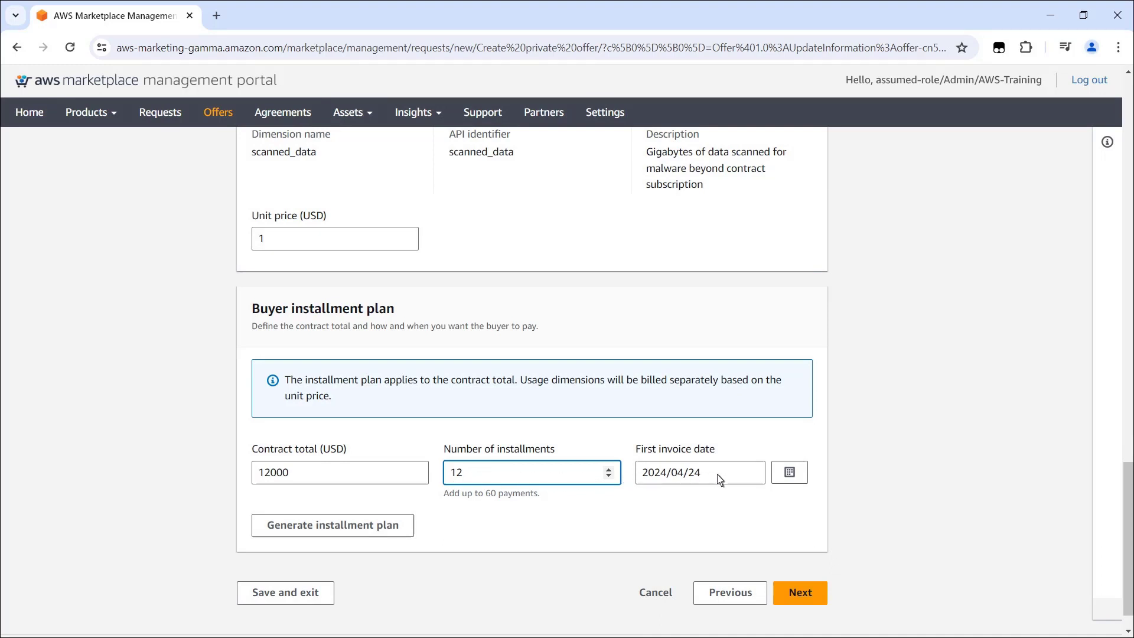
click(791, 476)
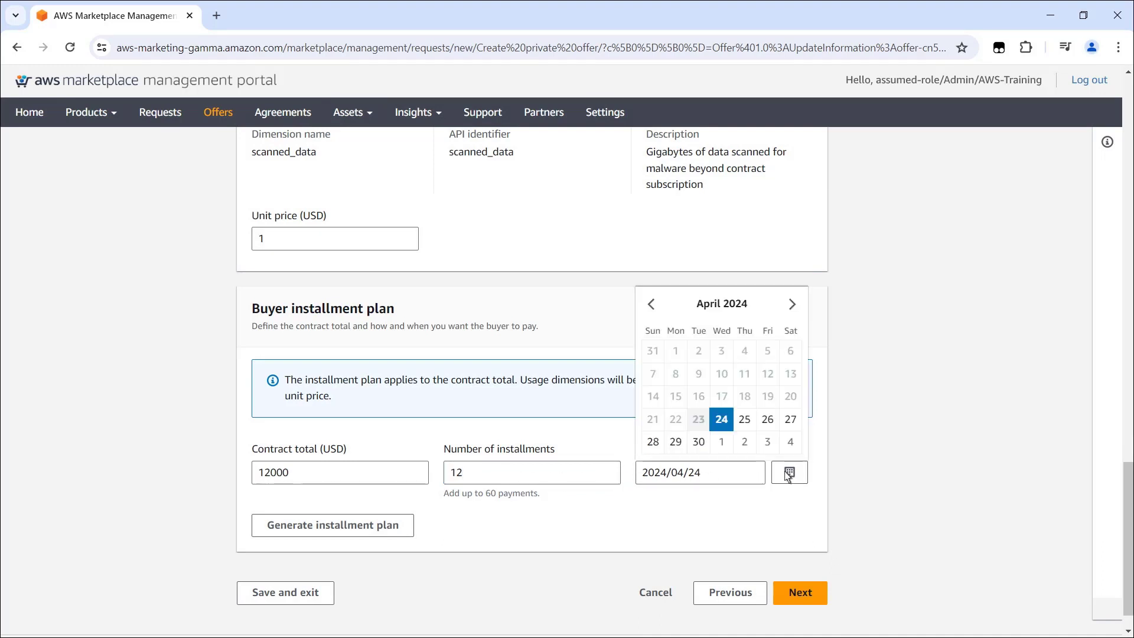
click(721, 443)
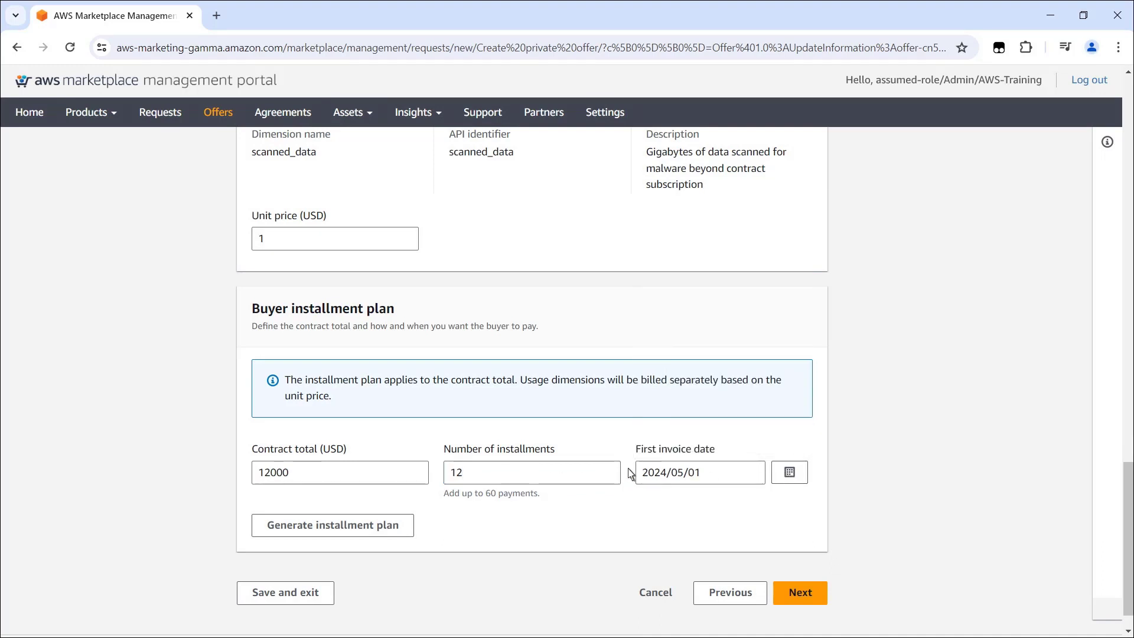
click(394, 528)
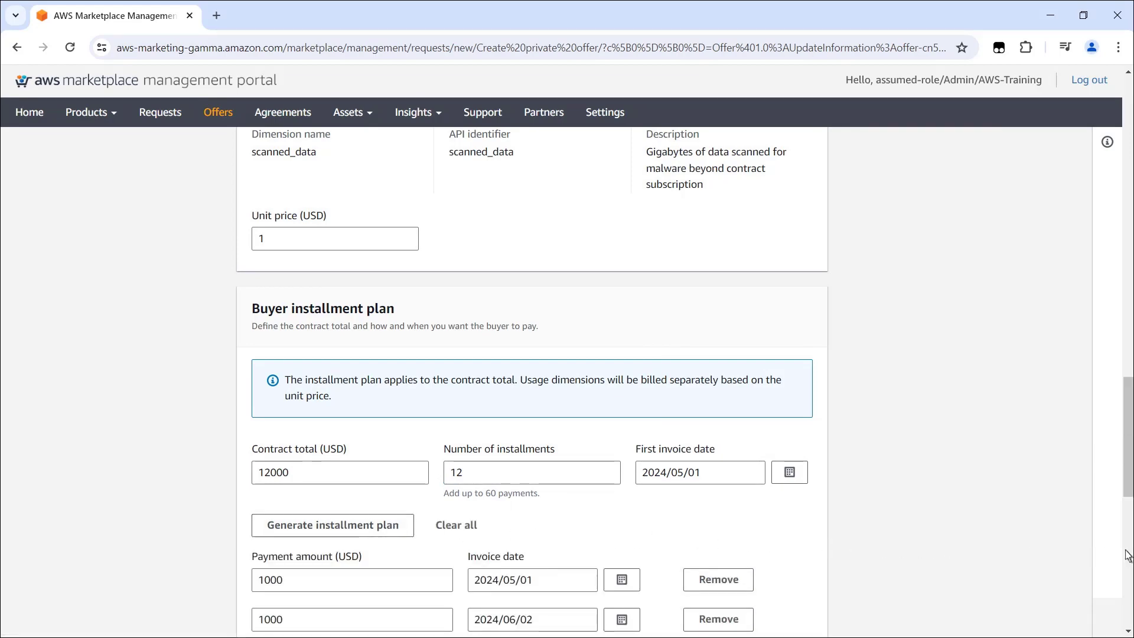
scroll(1130, 556, down, 5)
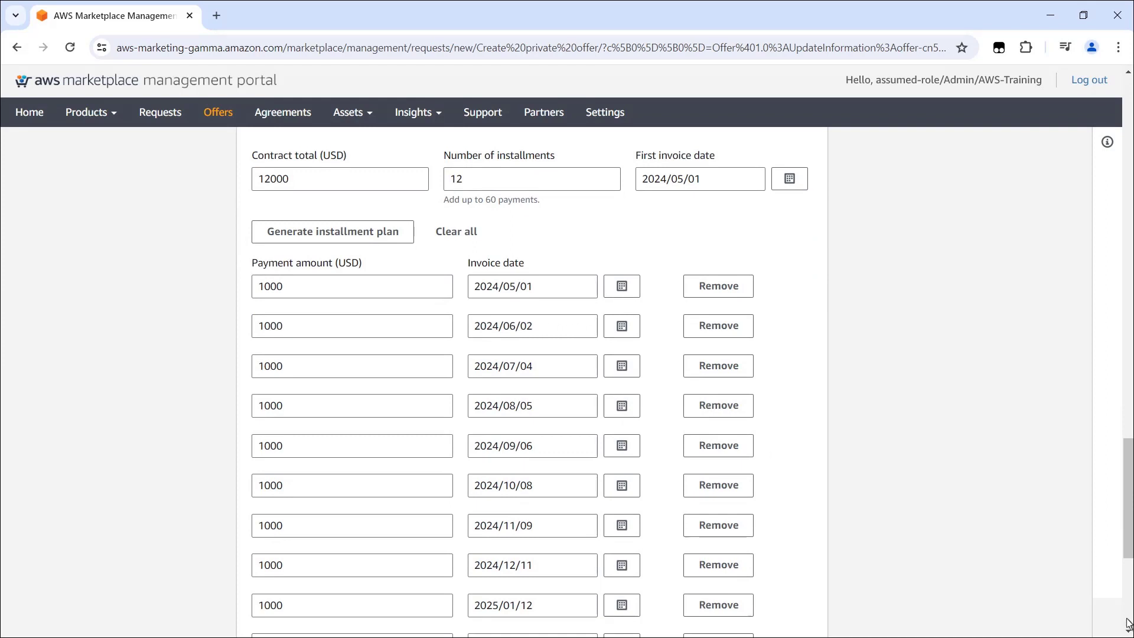
scroll(1129, 625, down, 3)
scroll(1130, 625, down, 2)
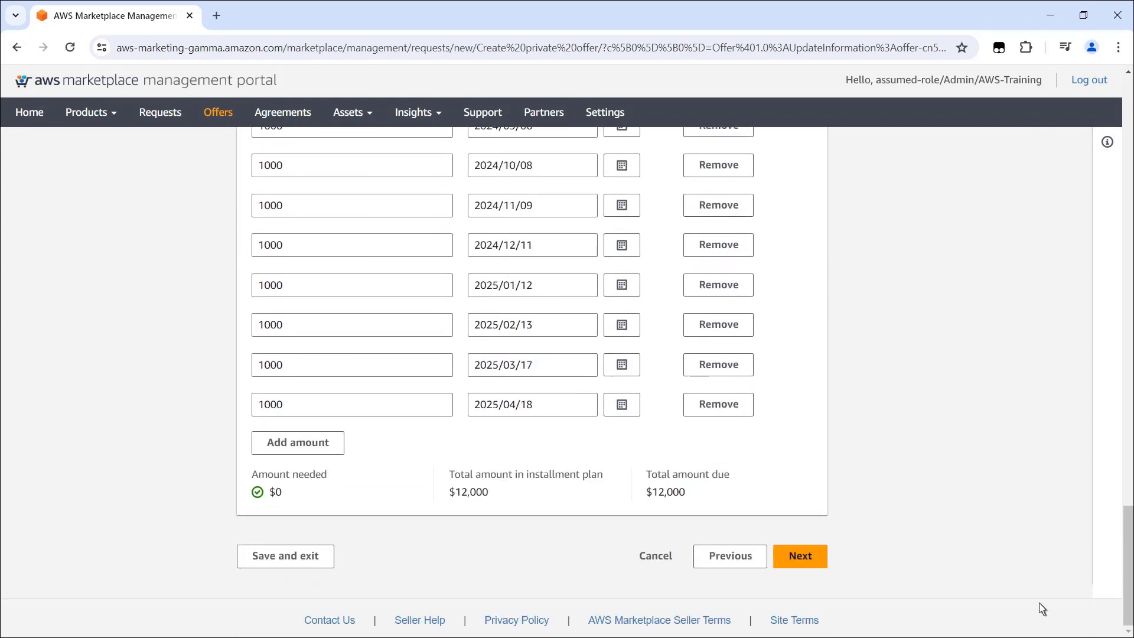
Step: Add the buyer's AWS account ID to the offer and advance to legal terms
click(812, 559)
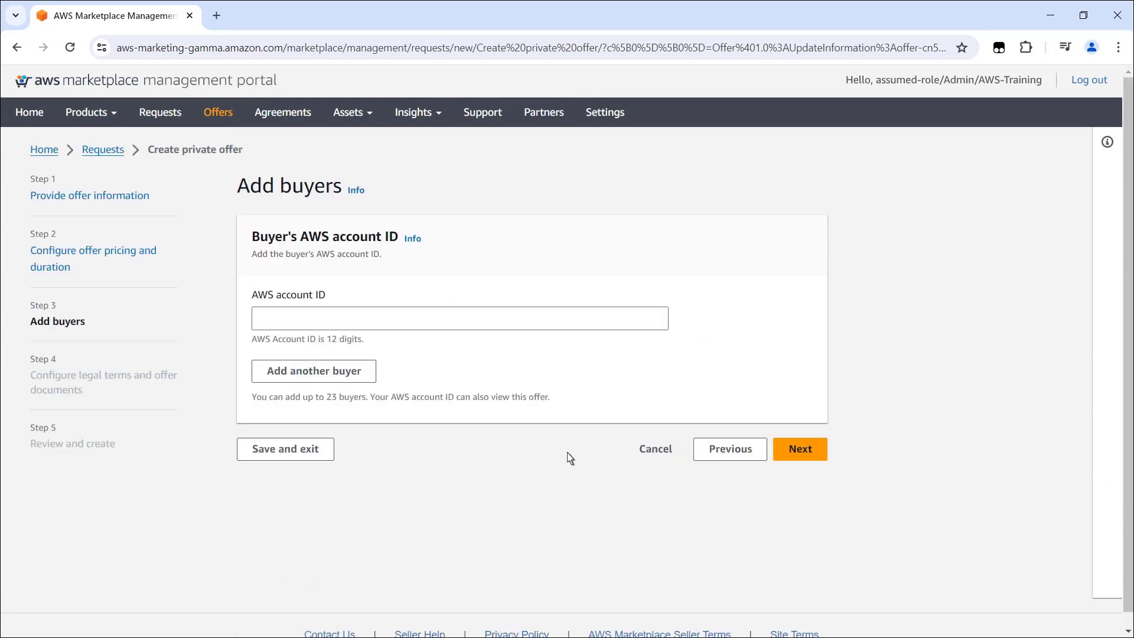
click(262, 319)
key(ctrl+v)
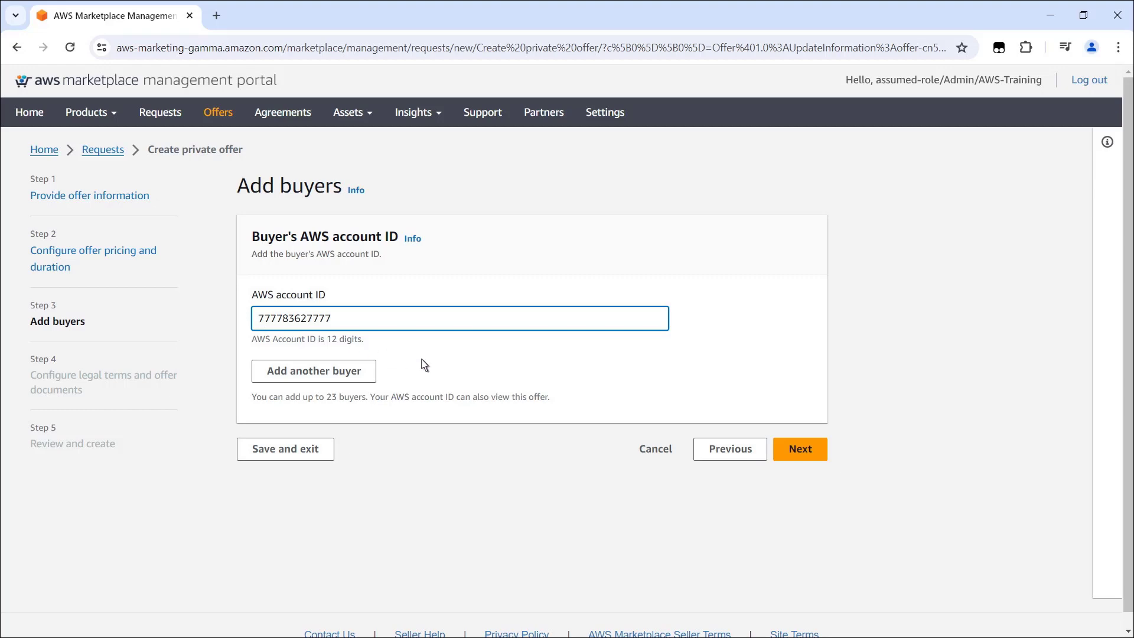
click(797, 451)
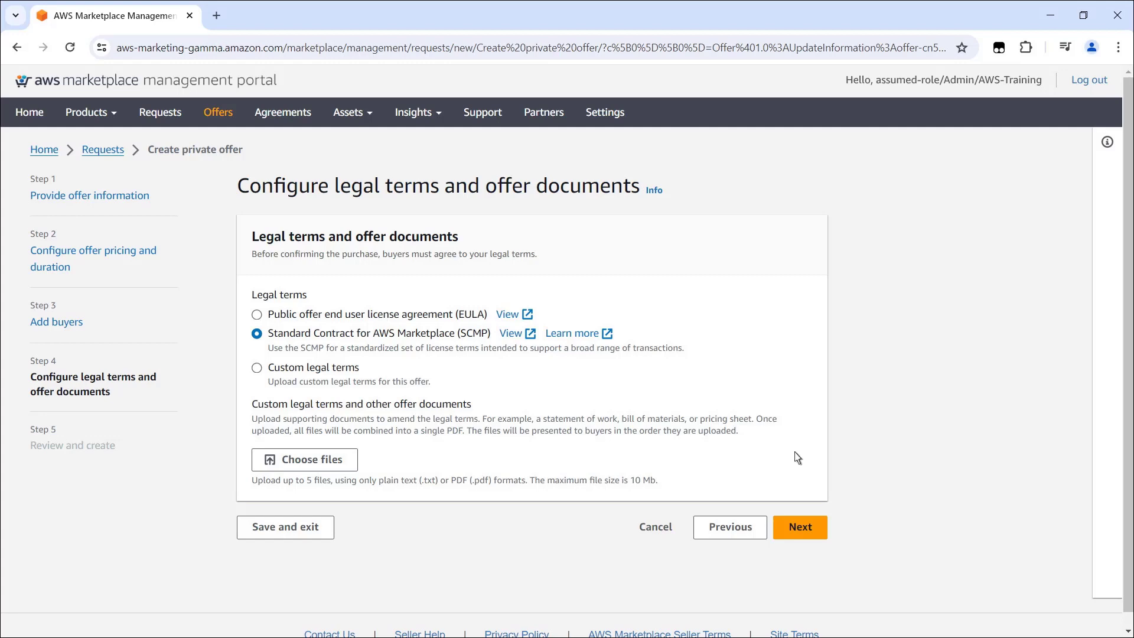
Step: Review the offer summary with its SCMP terms and submit it with Create offer
click(803, 528)
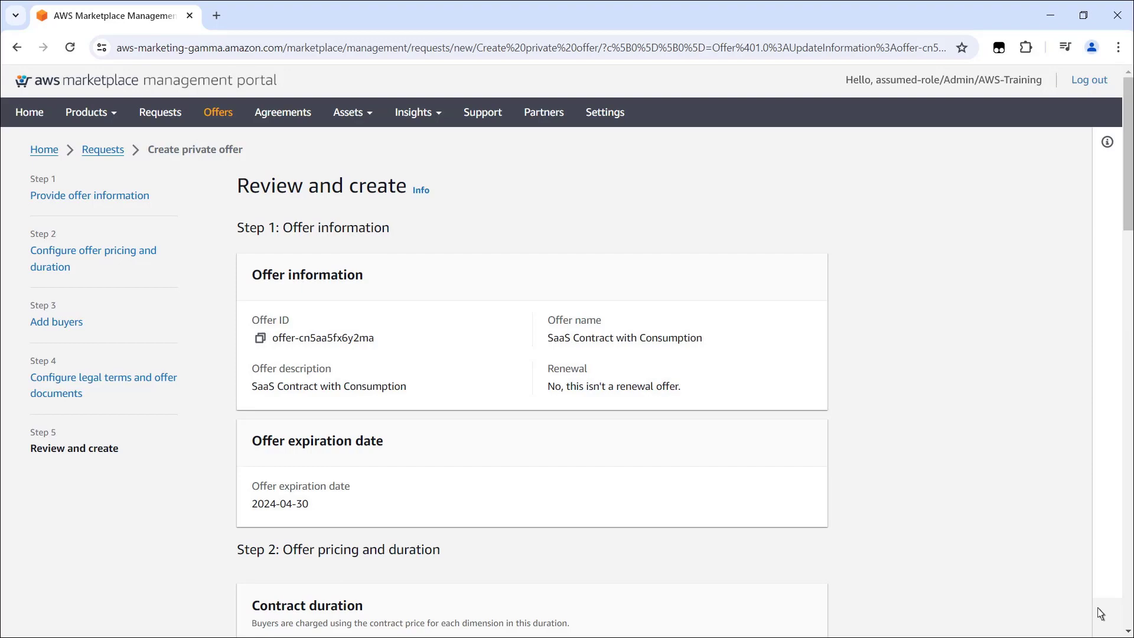
scroll(1097, 608, down, 20)
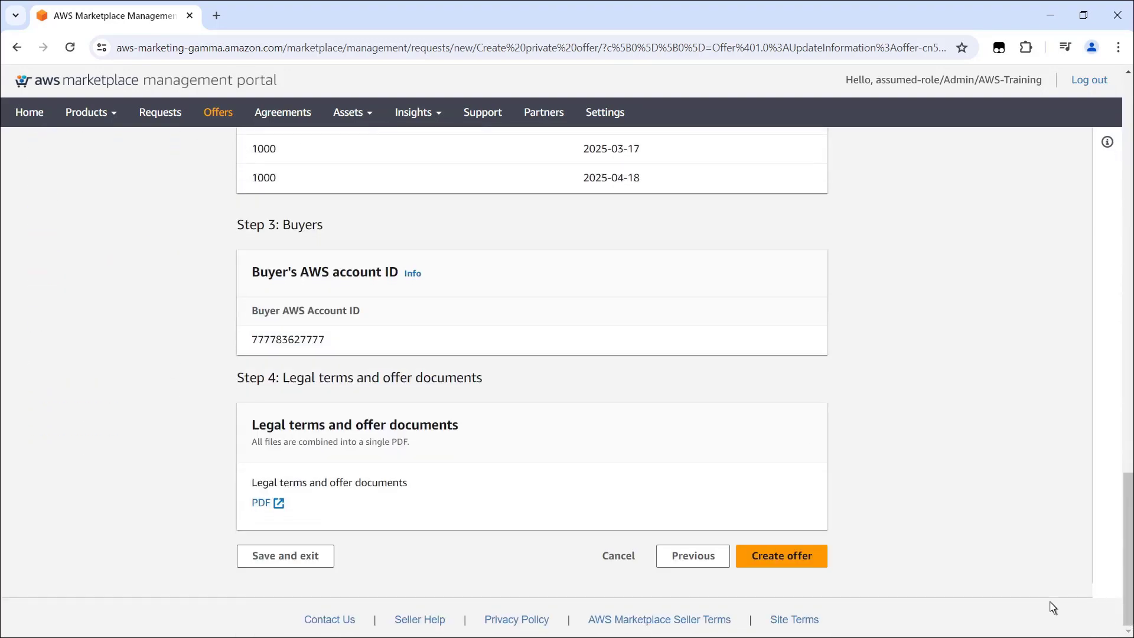
click(818, 562)
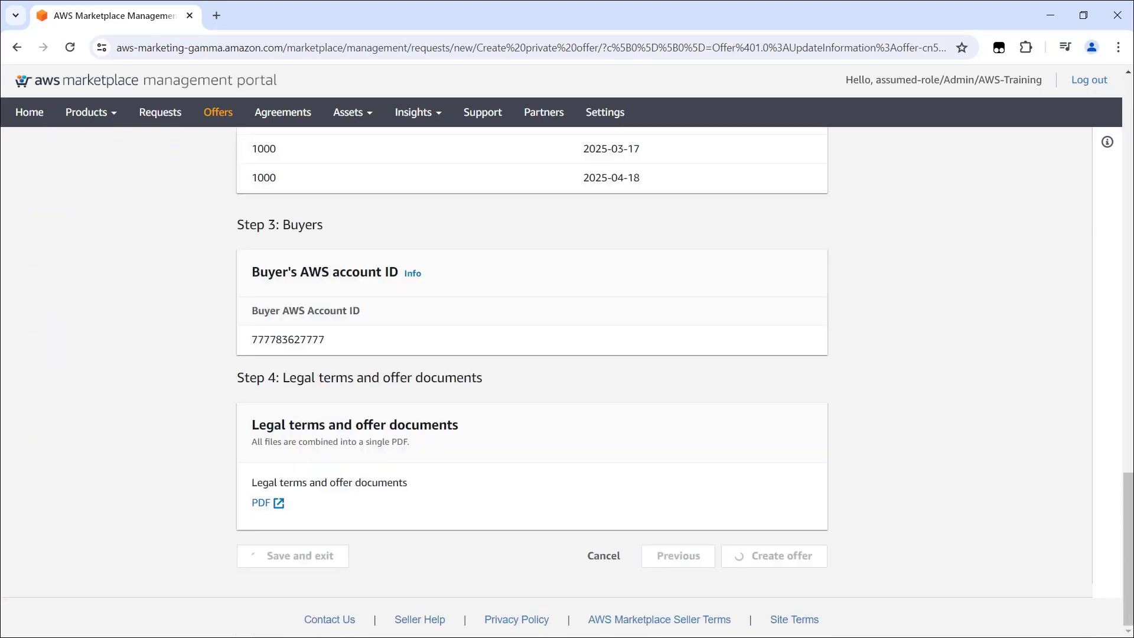